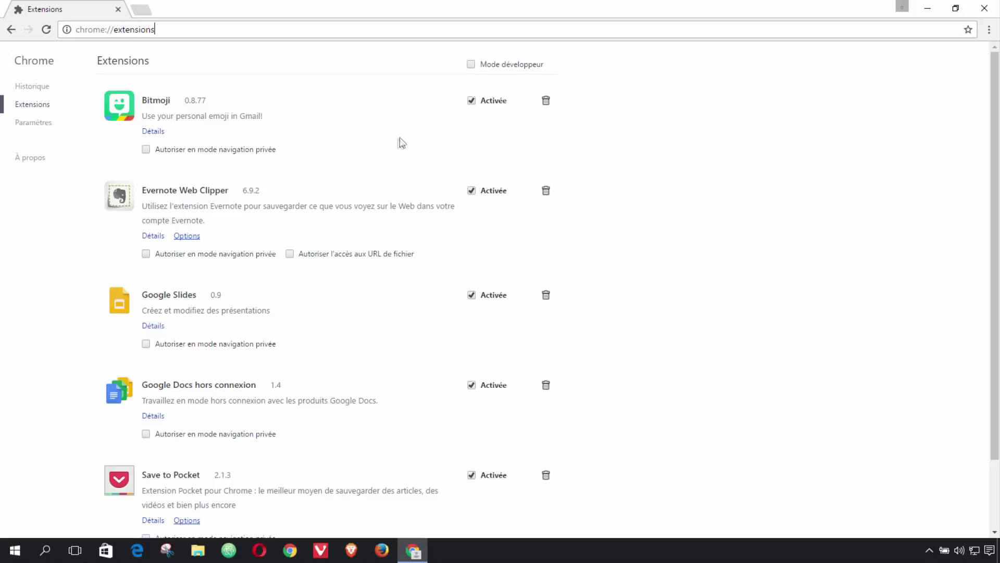
- Review the installed extensions and uninstall Bitmoji, Evernote Web Clipper and Save to Pocket
scroll(382, 260, "down", 3)
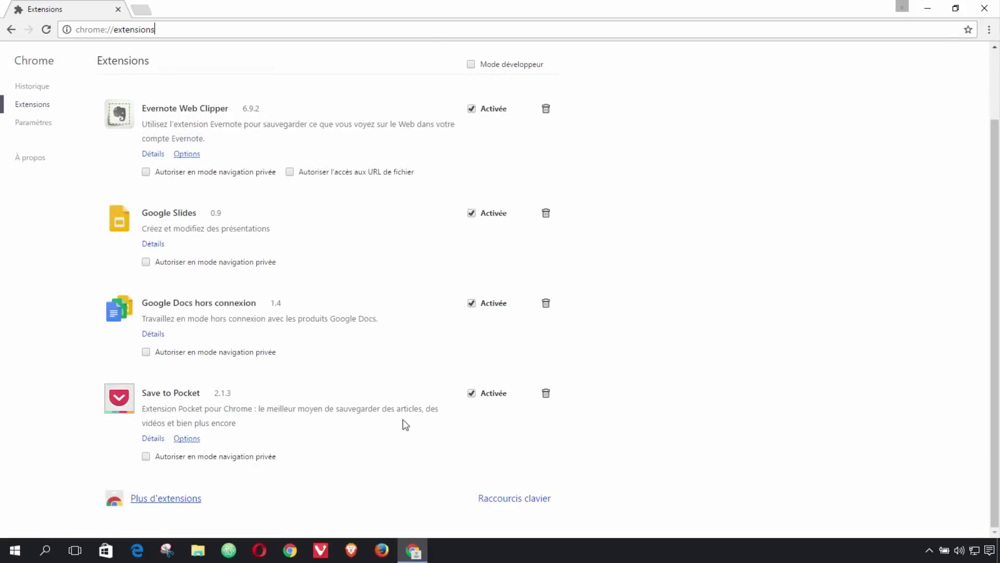
scroll(417, 347, "up", 3)
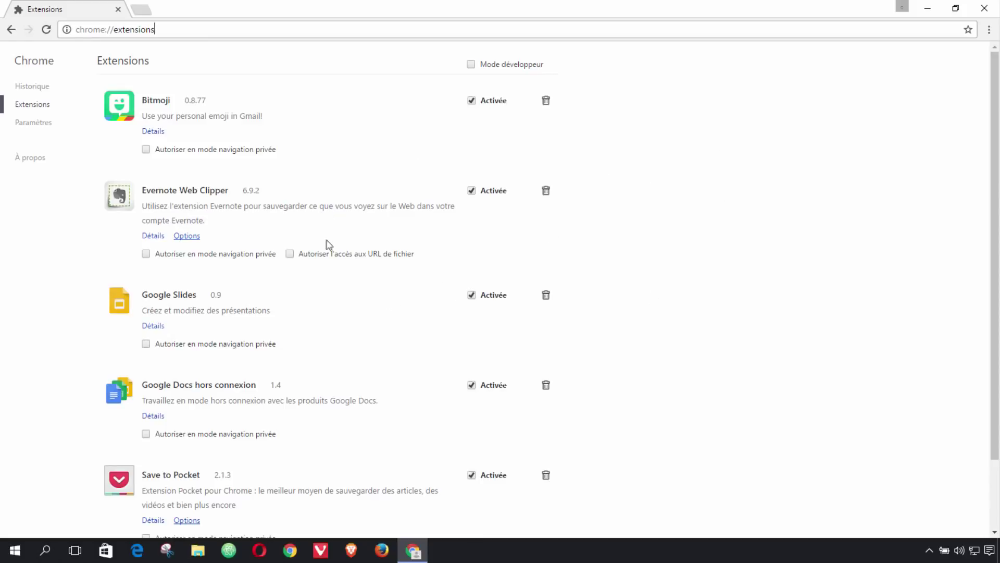
scroll(348, 326, "down", 3)
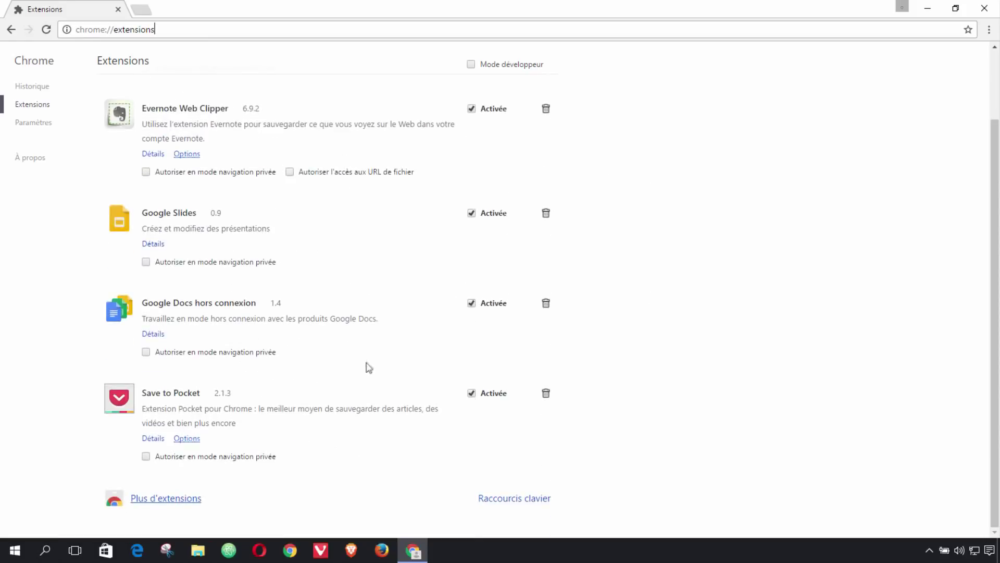
scroll(369, 369, "up", 3)
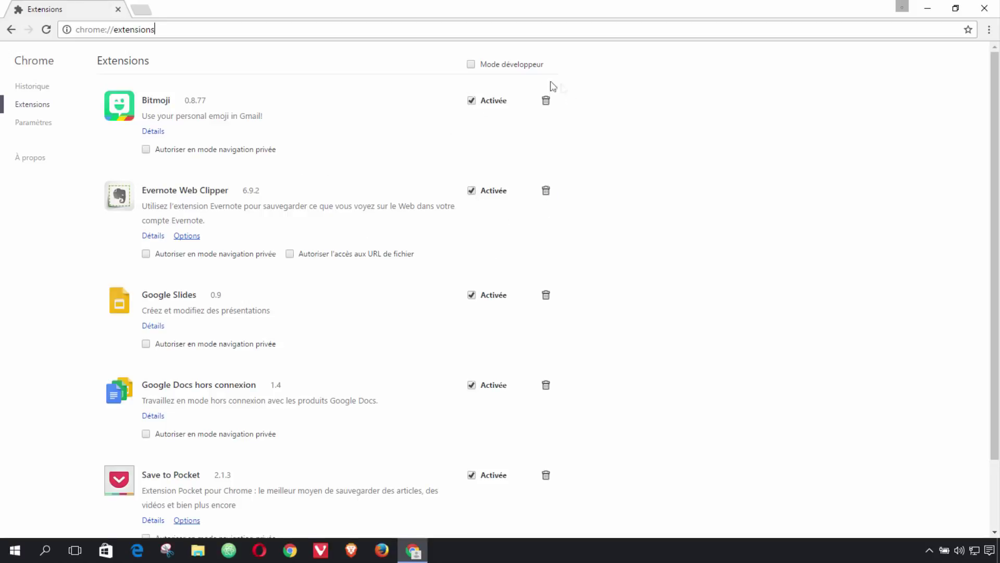
left_click(545, 102)
left_click(517, 132)
left_click(546, 100)
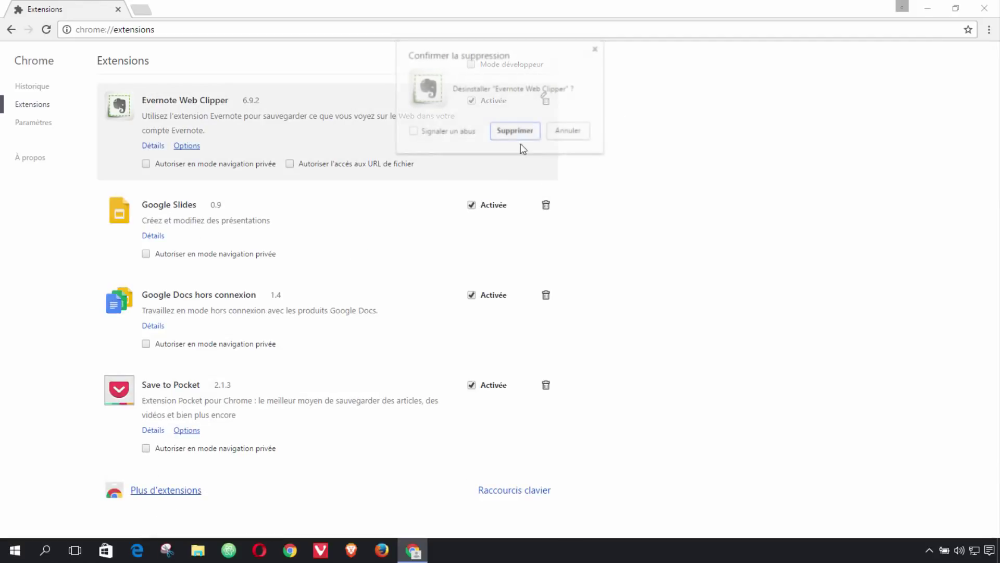
left_click(513, 129)
left_click(546, 280)
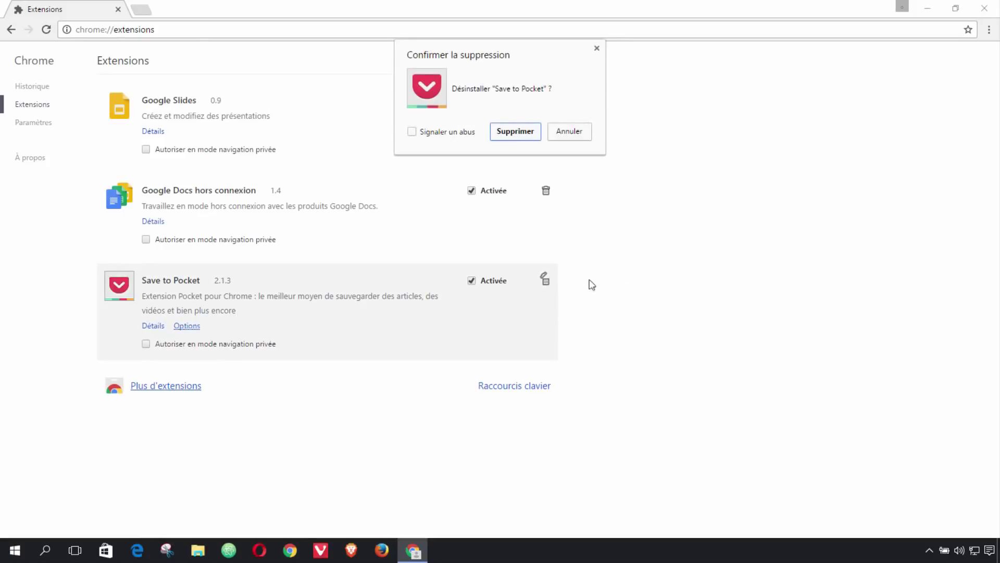
left_click(515, 133)
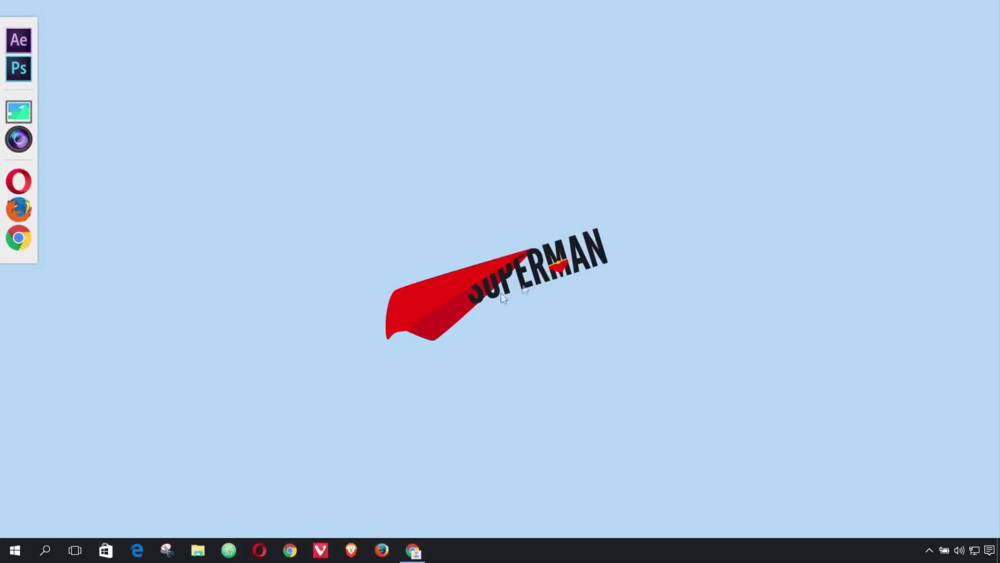
- Reopen Chrome, go to its settings and show the advanced settings down to the Confidentialité section
left_click(411, 552)
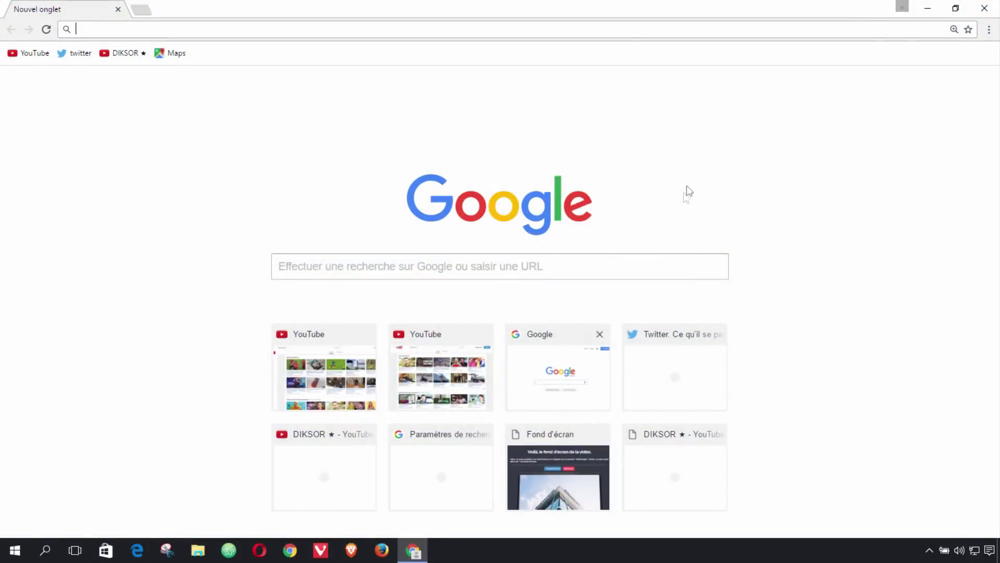
left_click(989, 29)
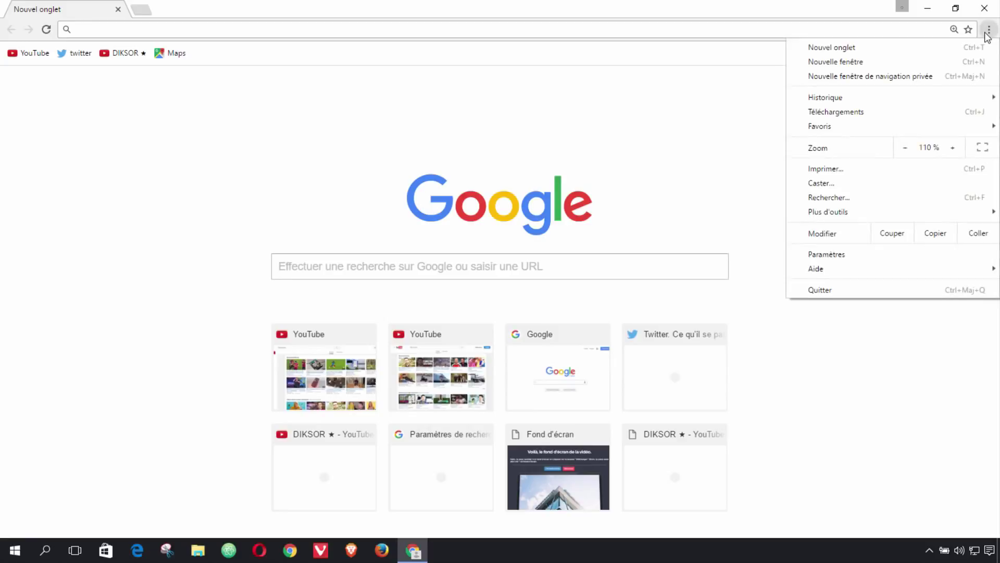
left_click(836, 258)
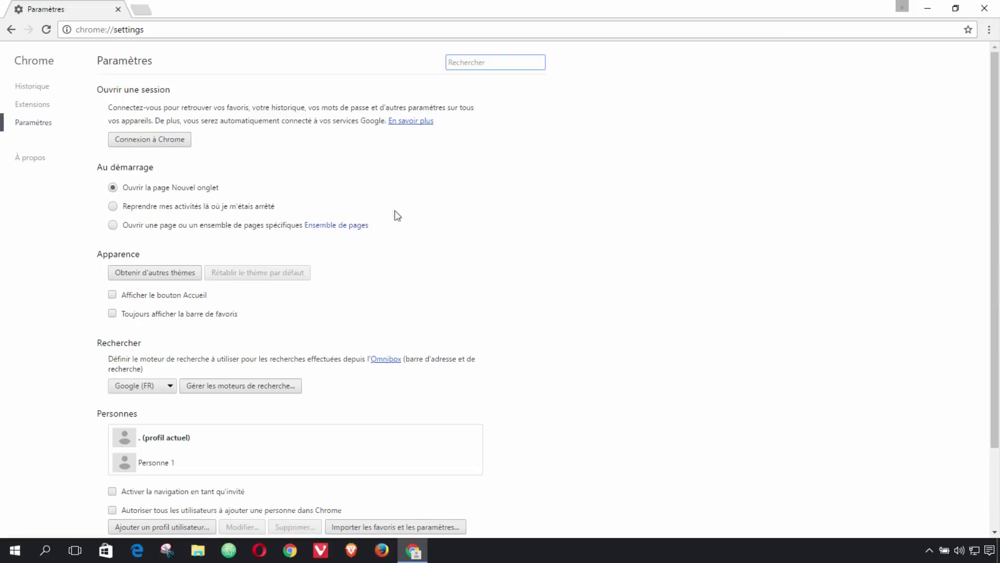
scroll(388, 224, "down", 3)
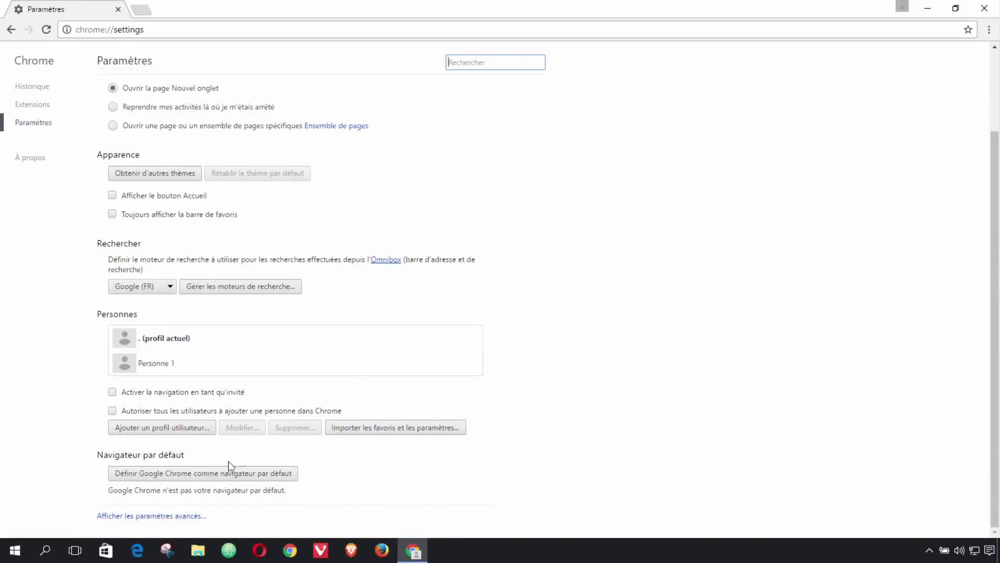
left_click(191, 518)
scroll(264, 465, "down", 5)
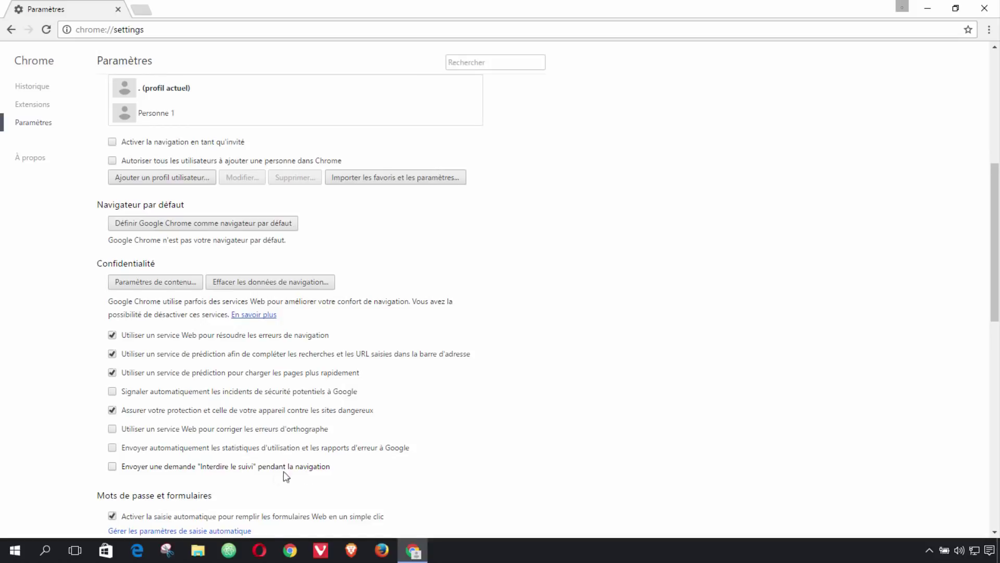
- Enable sending an "Interdire le suivi" request while browsing and accept the explanation
left_click(111, 467)
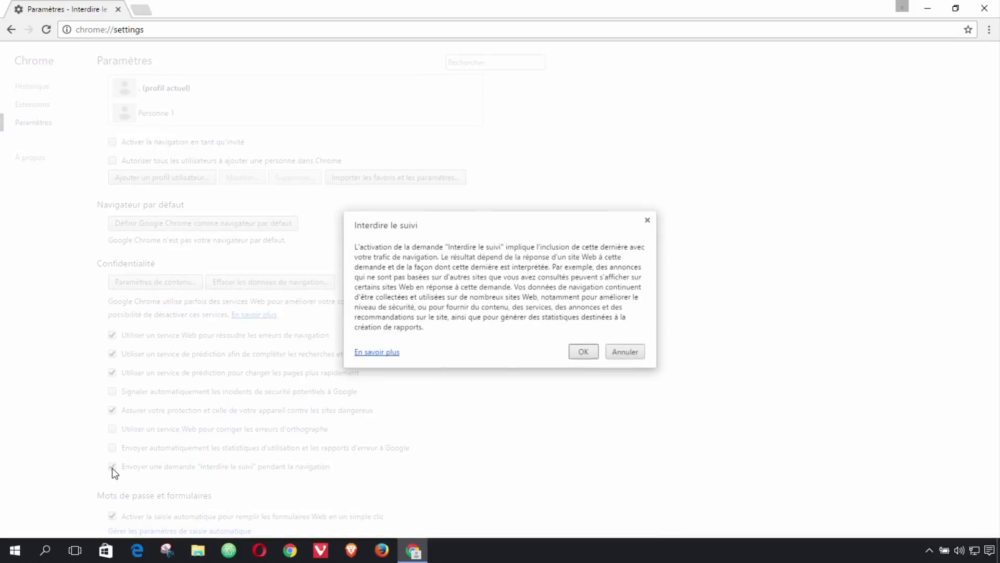
left_click(583, 353)
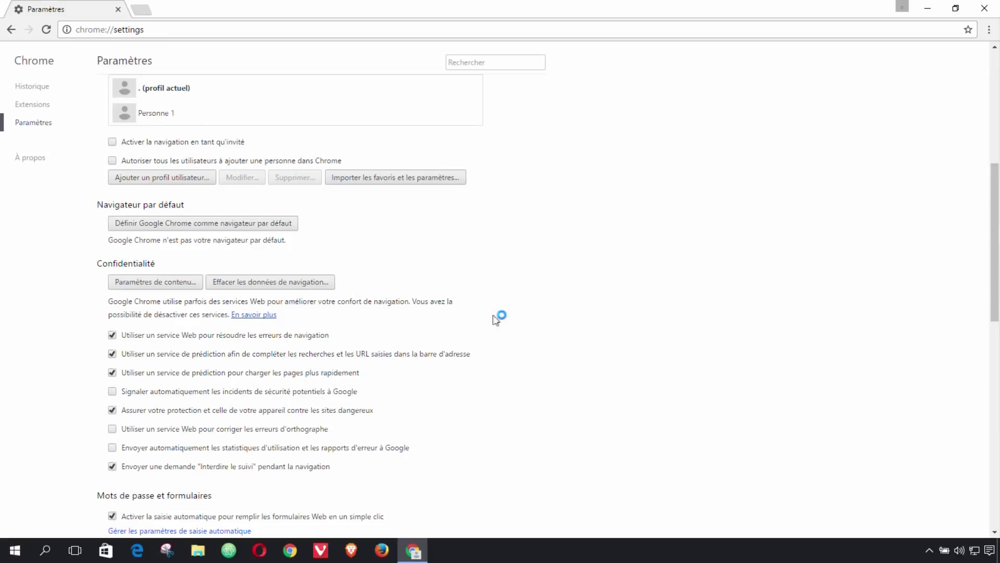
scroll(488, 336, "up", 7)
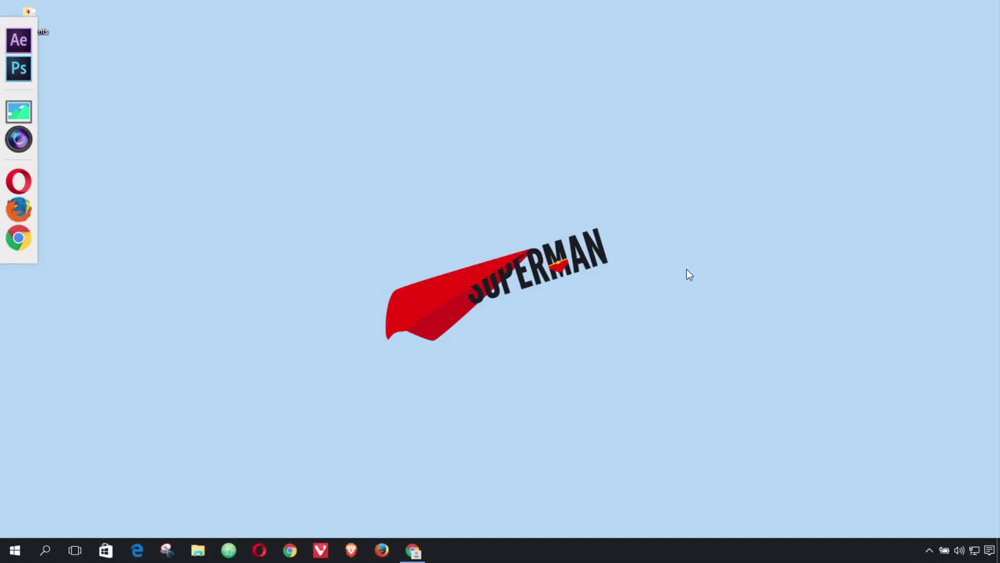
key("alt+Tab")
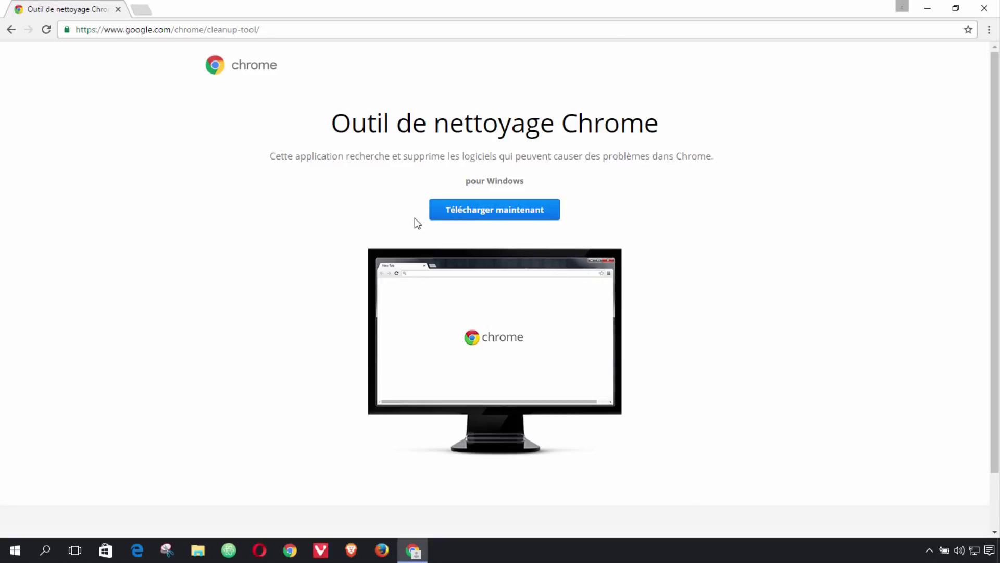
left_click(276, 30)
left_click_drag(276, 29, 43, 36)
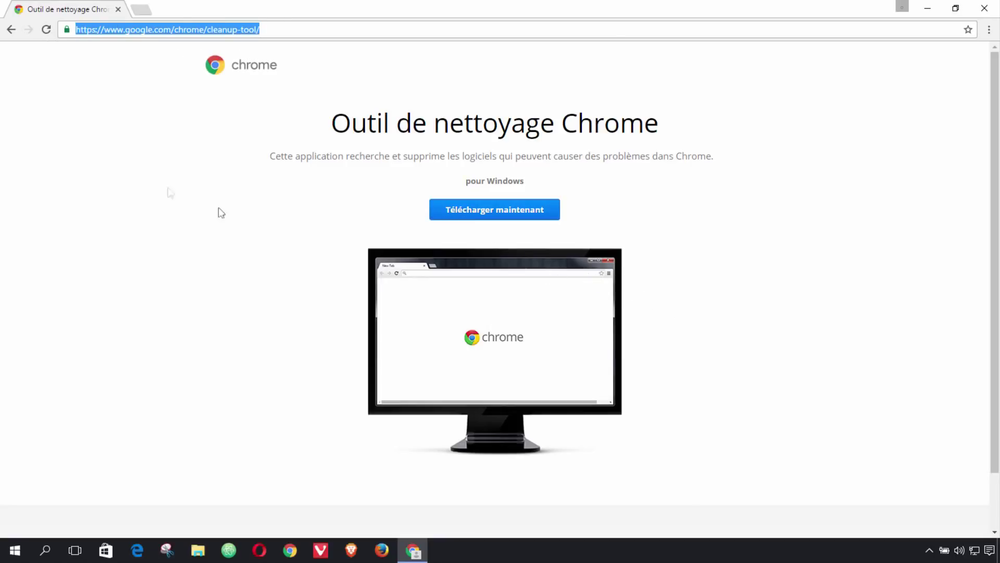
left_click(231, 200)
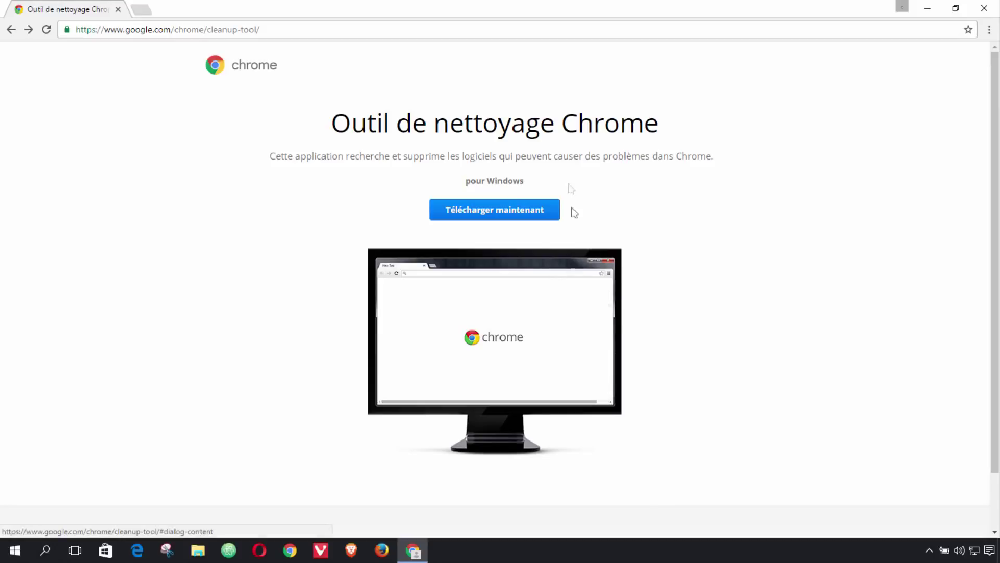
left_click(490, 216)
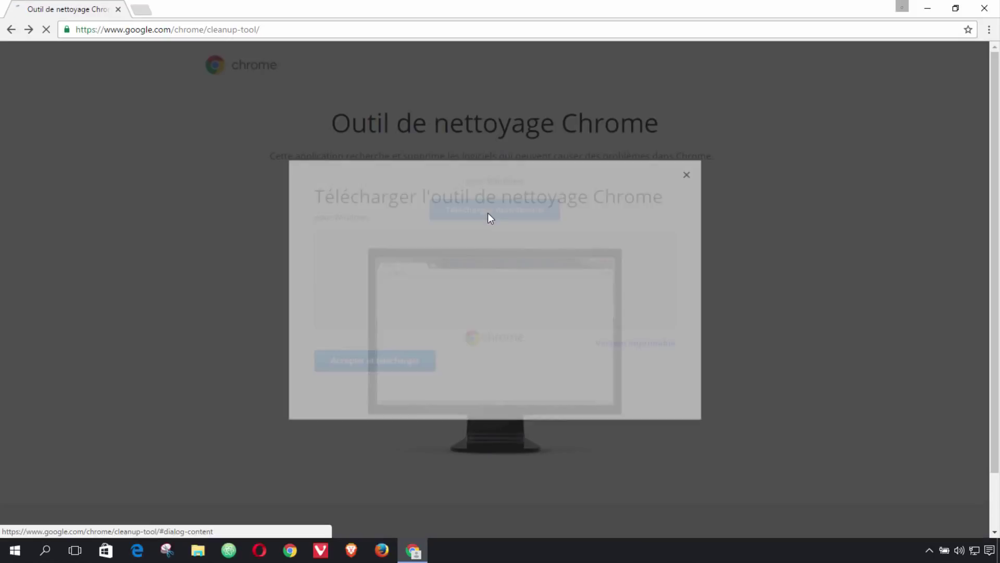
scroll(481, 266, "down", 10)
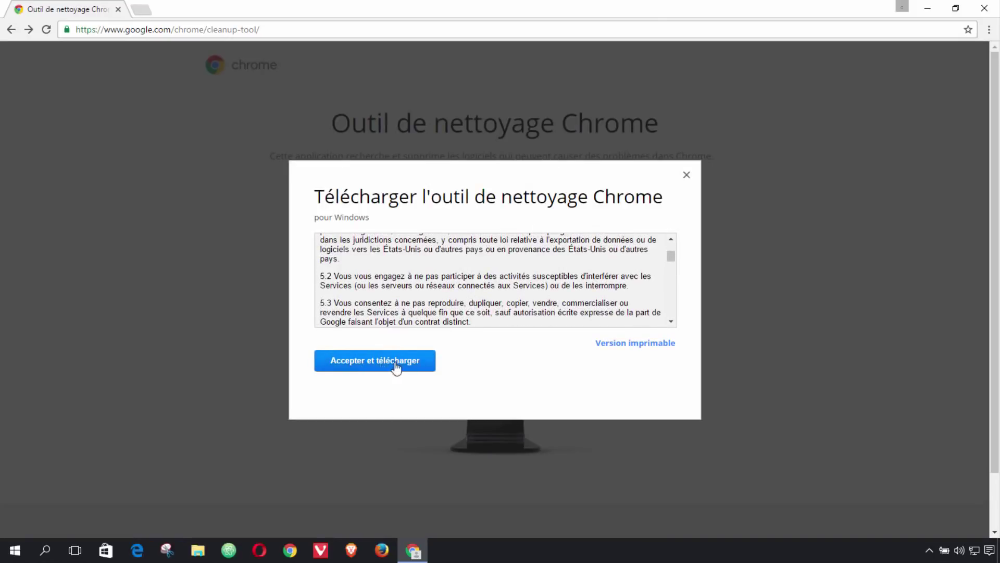
left_click(370, 364)
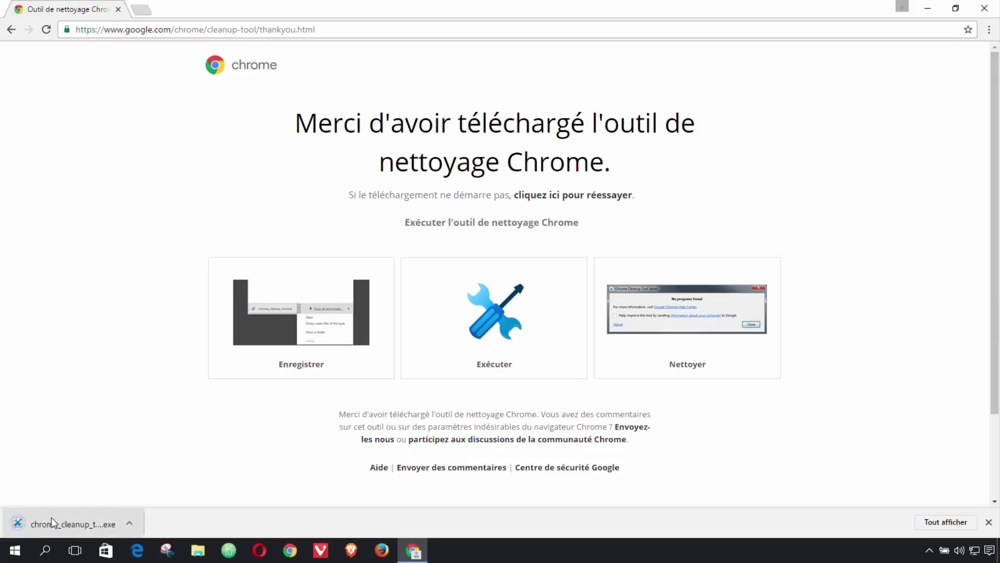
- Run the downloaded cleanup tool, continue past its scan and close the settings reset tab without resetting
left_click(58, 521)
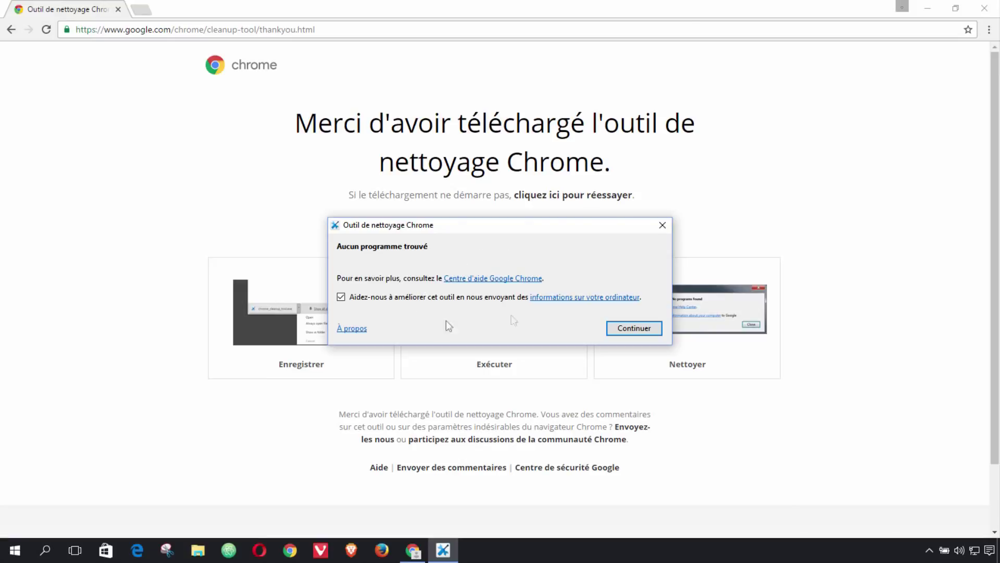
left_click(623, 330)
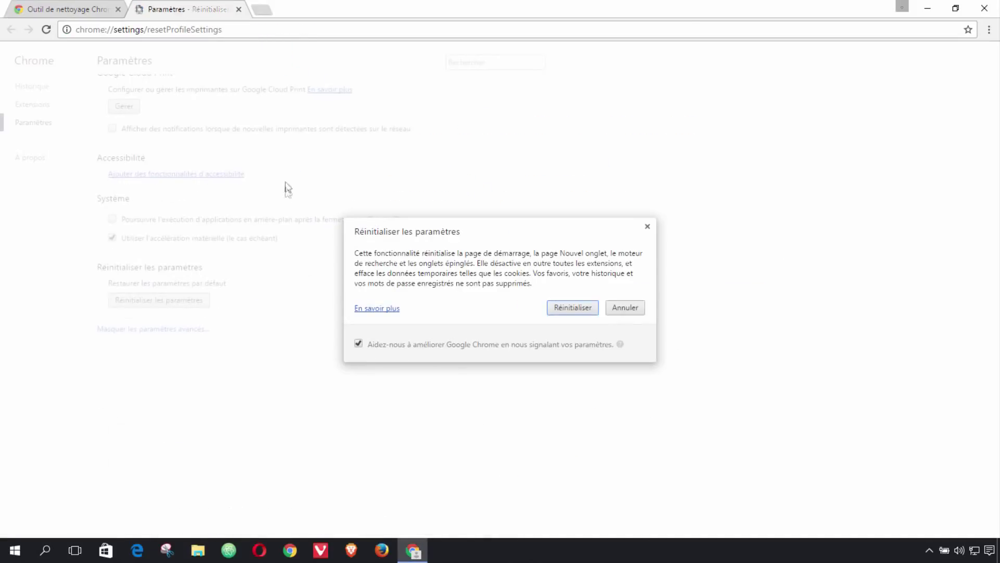
left_click(239, 10)
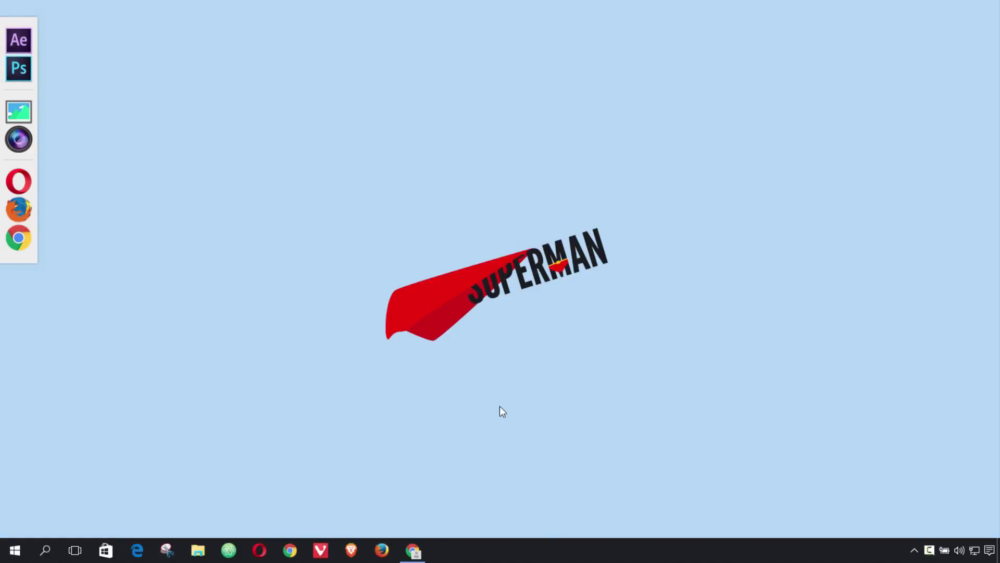
- Open Chrome and load the twitter, DIKSOR and Maps bookmarks in three separate tabs
left_click(416, 551)
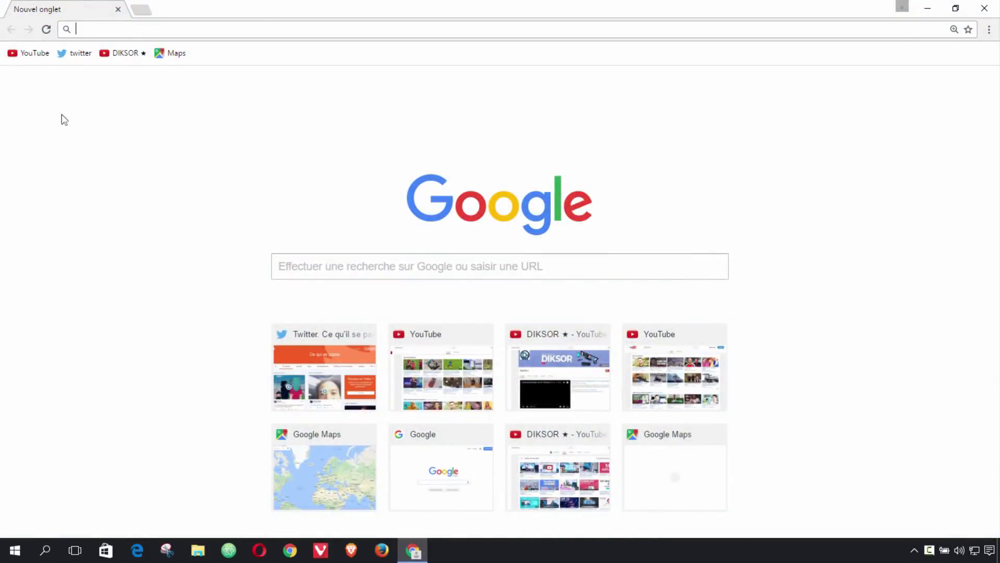
left_click(79, 52)
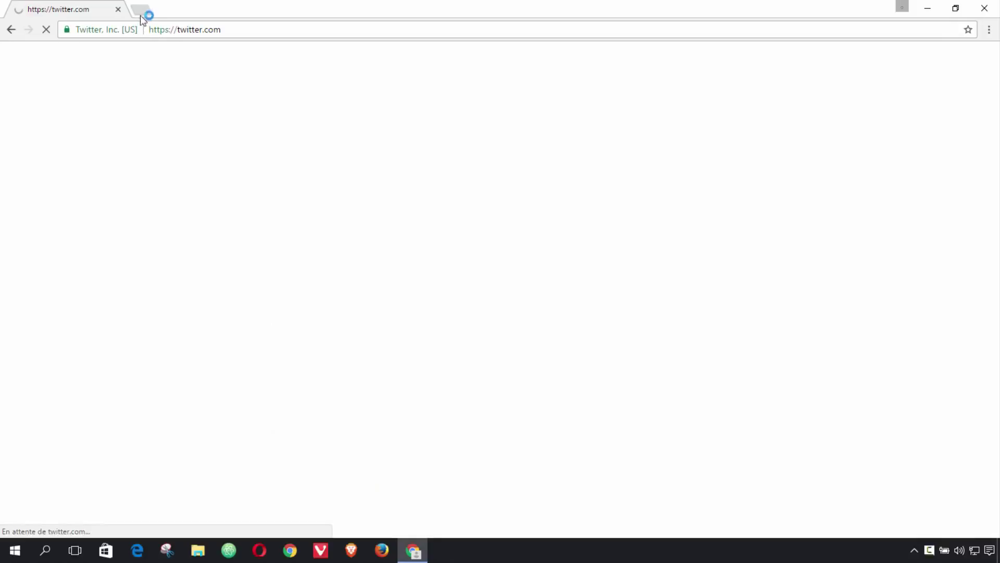
left_click(140, 12)
middle_click(125, 52)
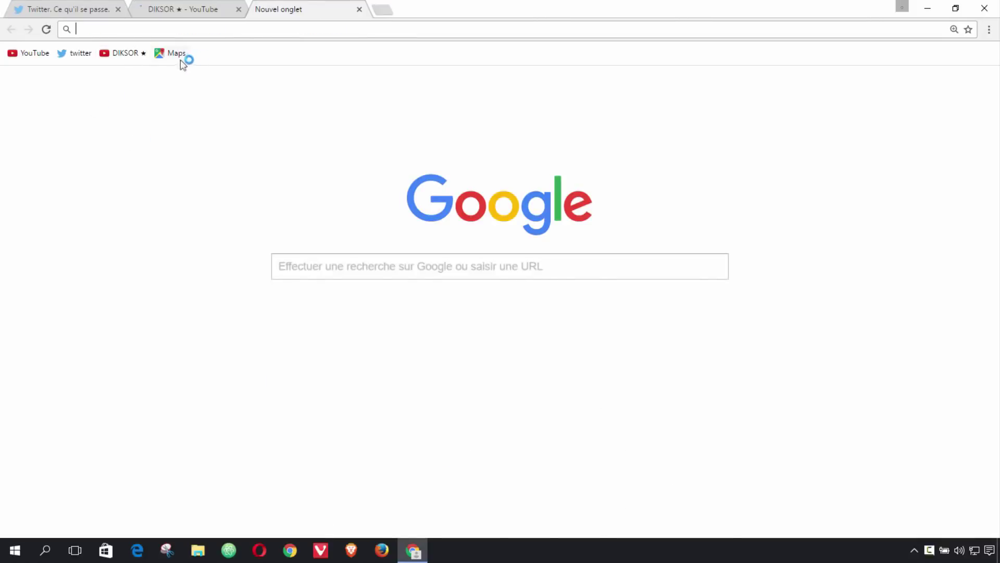
left_click(177, 54)
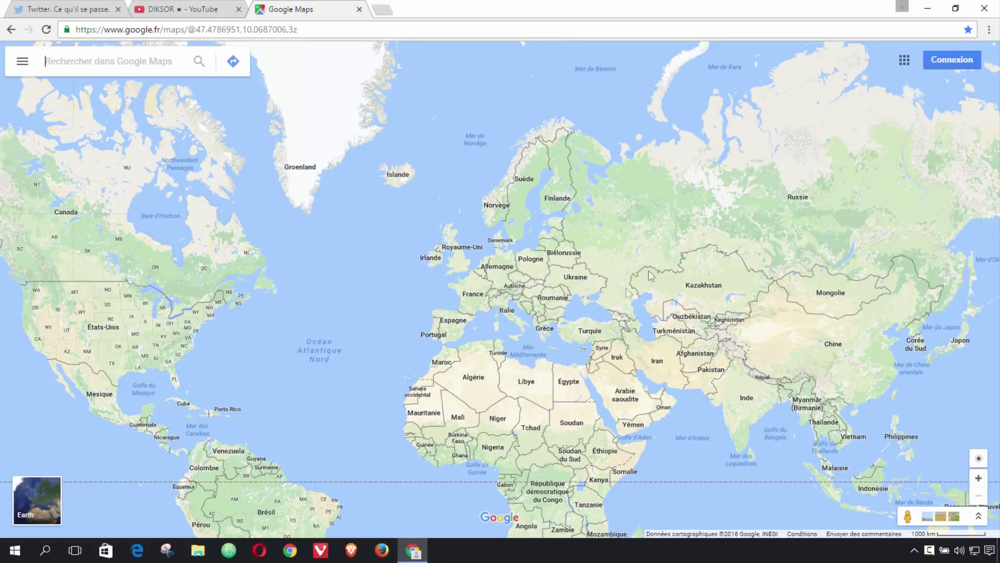
- Open Chrome's task manager and inspect the Highly Highlighter and Save to Pocket extension entries
left_click(989, 30)
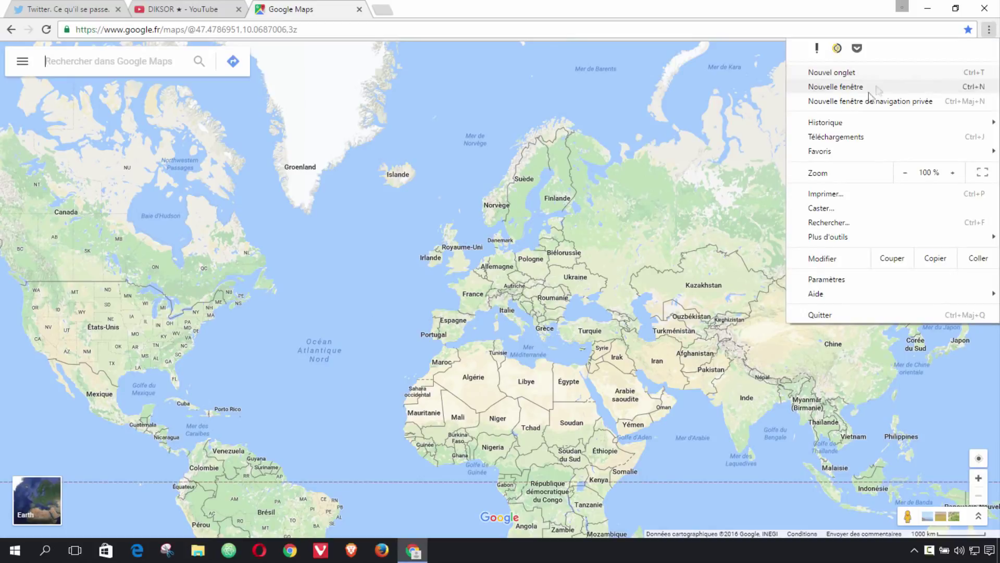
mouse_move(837, 241)
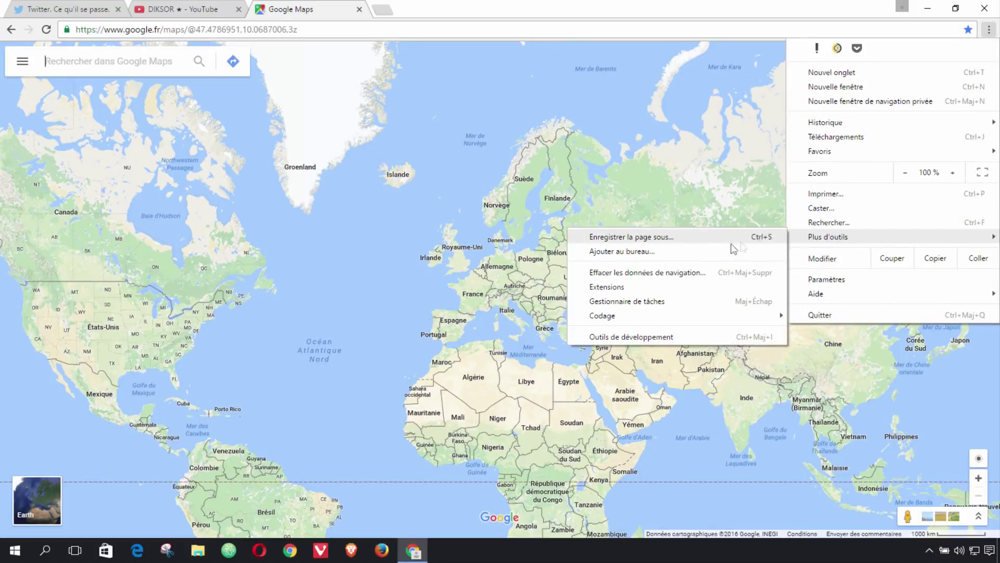
left_click(654, 301)
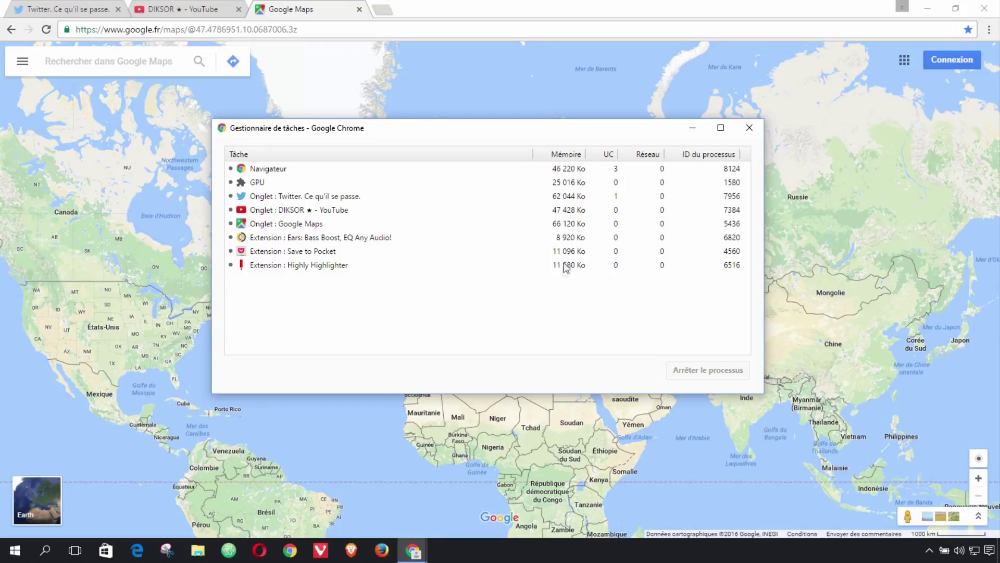
left_click(271, 265)
left_click(271, 252)
- End the processes of the Ears: Bass Boost, Save to Pocket and Highly Highlighter extensions
left_click(275, 238)
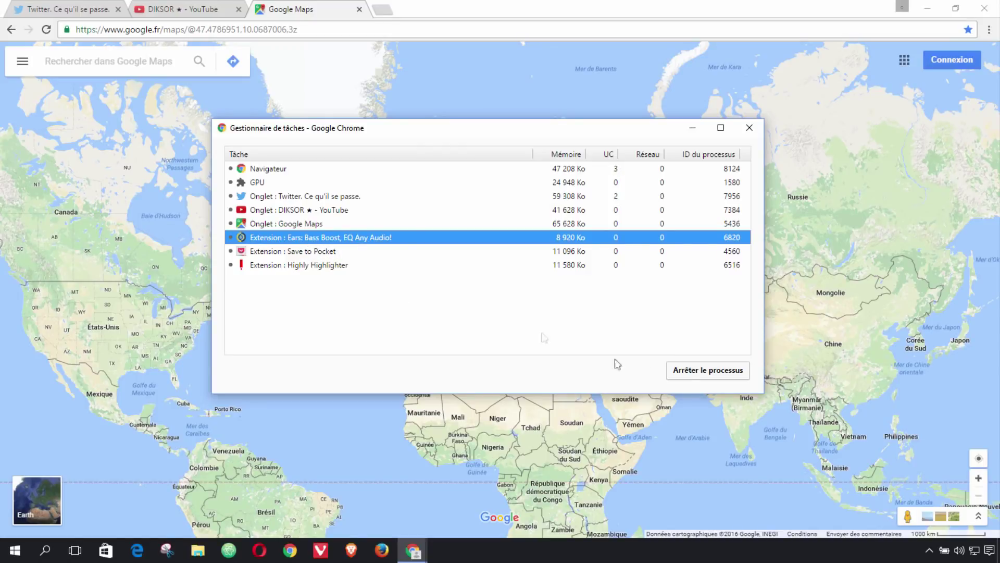
left_click(706, 371)
left_click(302, 238)
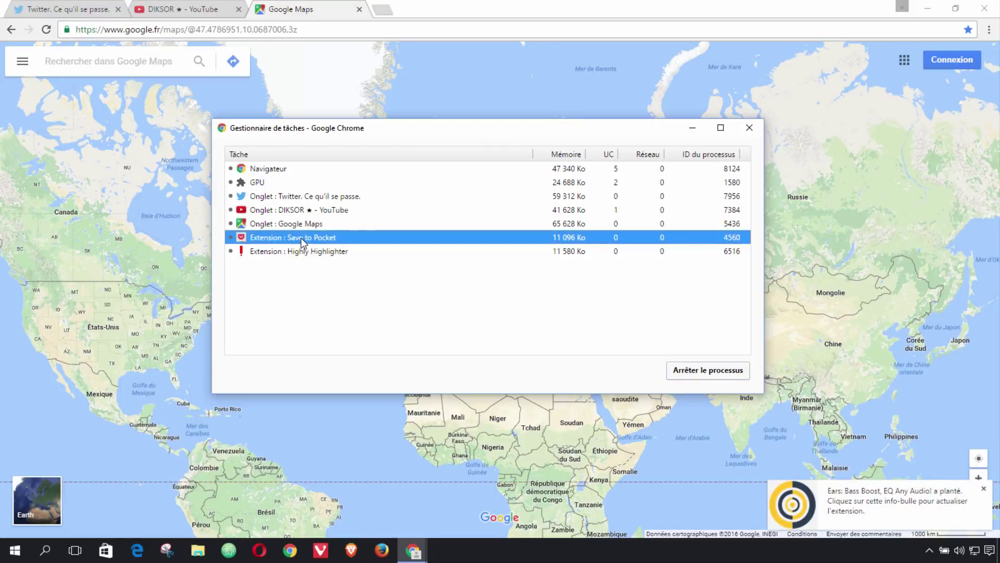
left_click(686, 369)
left_click(313, 239)
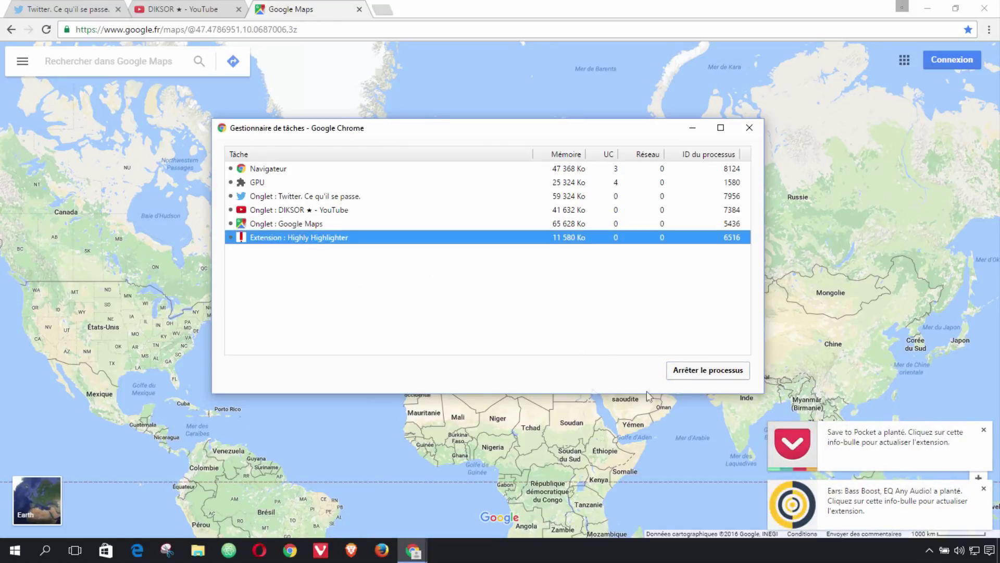
left_click(708, 369)
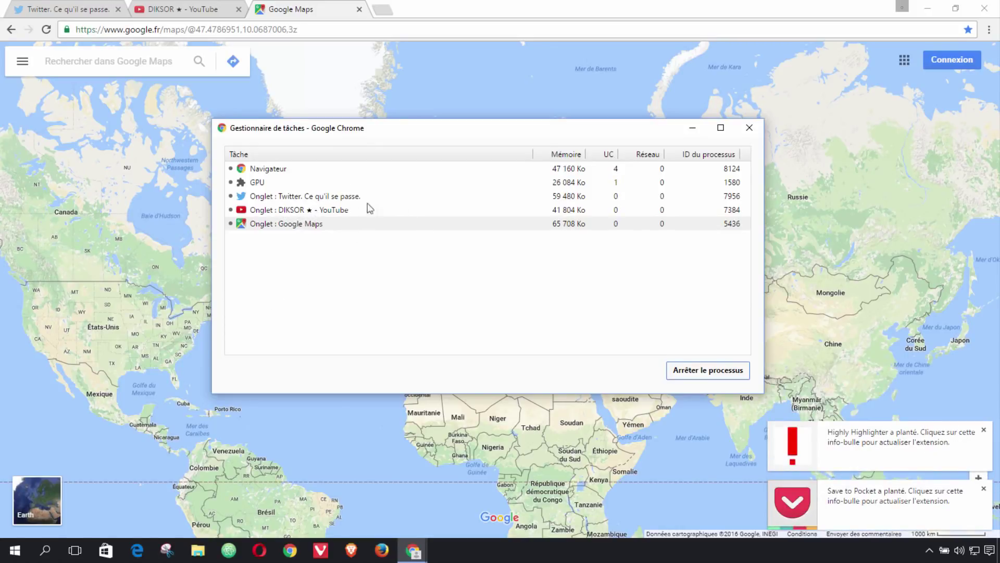
- End the Twitter tab's process and move the task manager window aside over the map
left_click(296, 201)
left_click(681, 373)
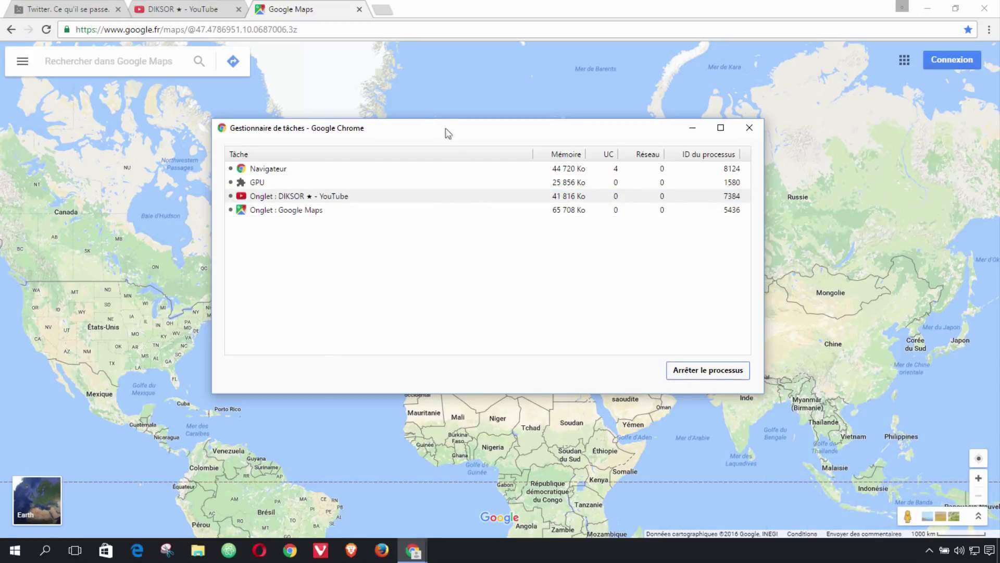
left_click_drag(447, 131, 545, 113)
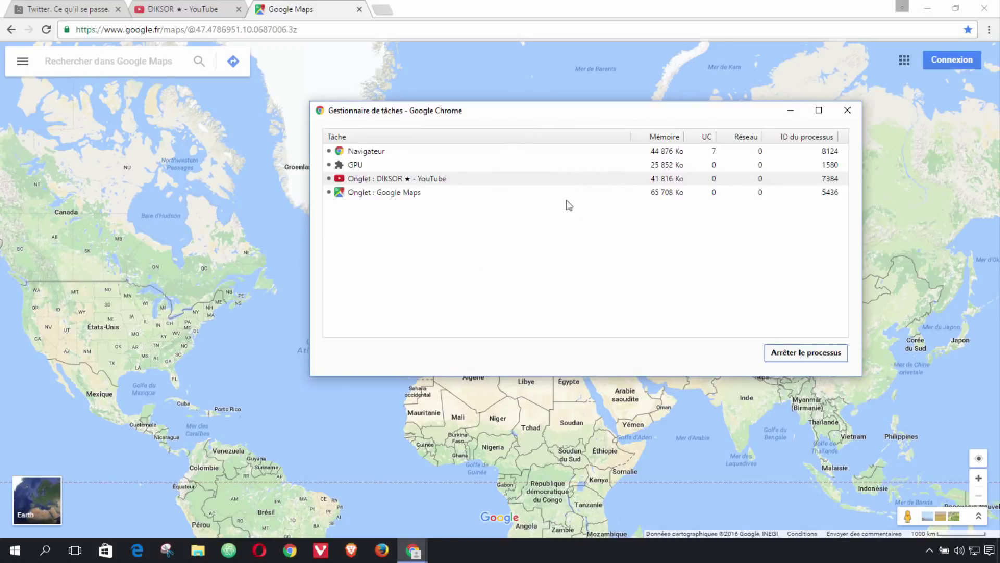
- Inspect the GPU and Google Maps tab entries in the task manager and close it
left_click(377, 154)
left_click(358, 165)
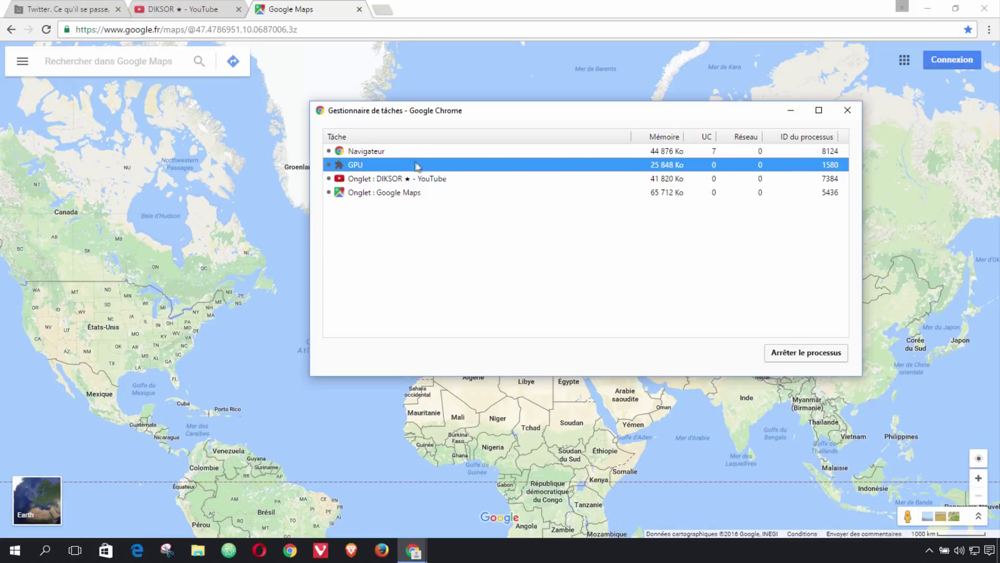
left_click(382, 195)
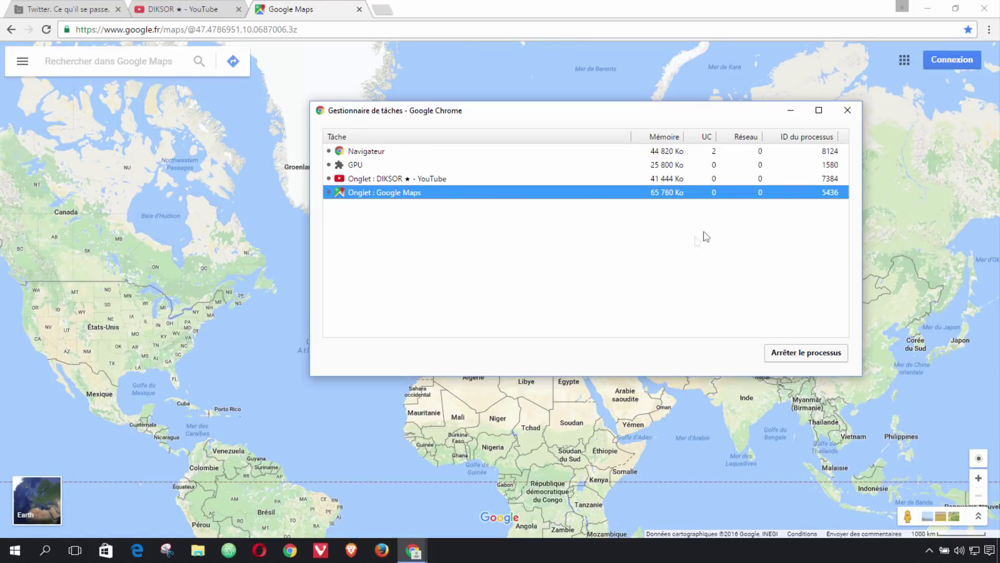
key("Escape")
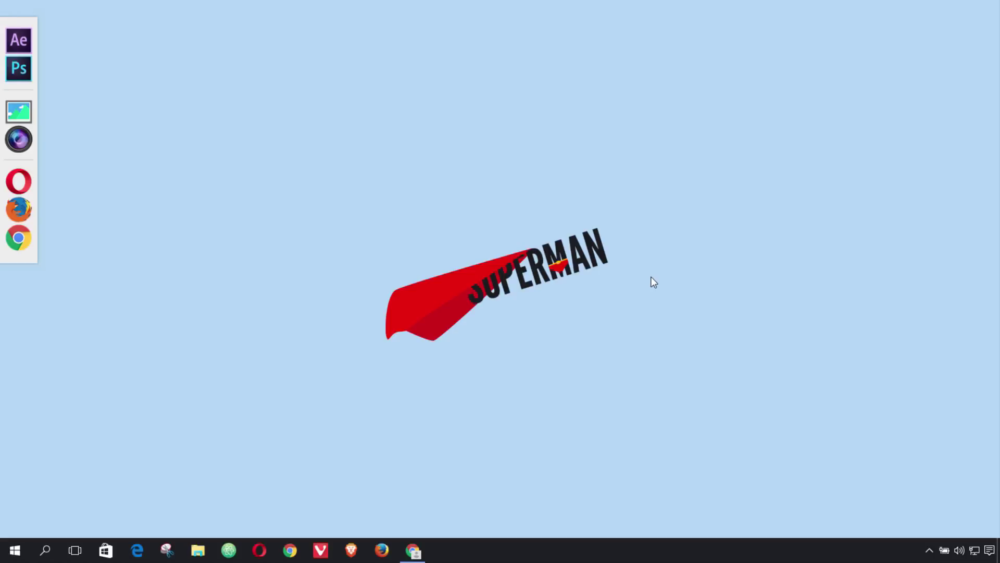
- Bring up Chrome, show the advanced settings and open the clear browsing data dialog from the privacy section
left_click(413, 550)
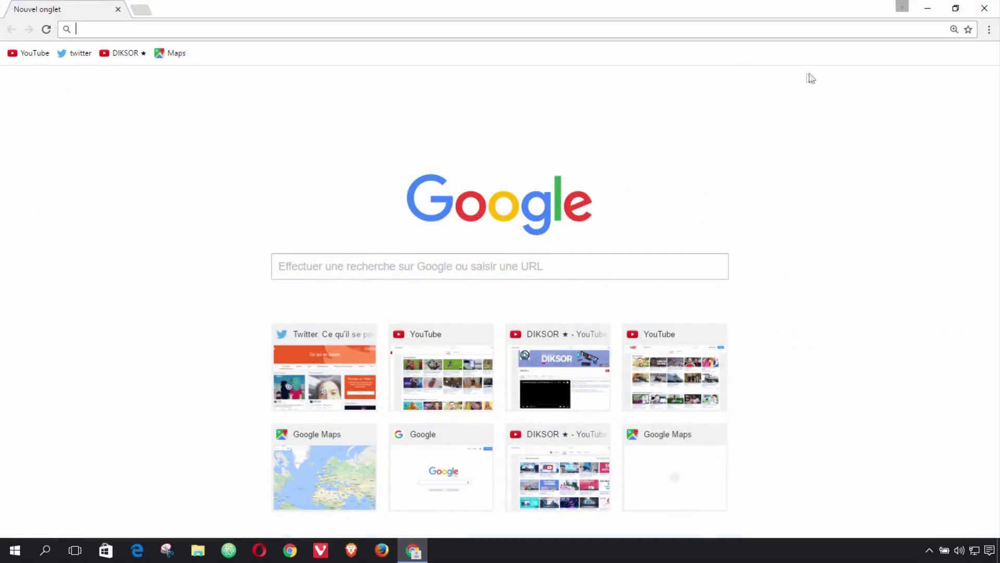
left_click(988, 29)
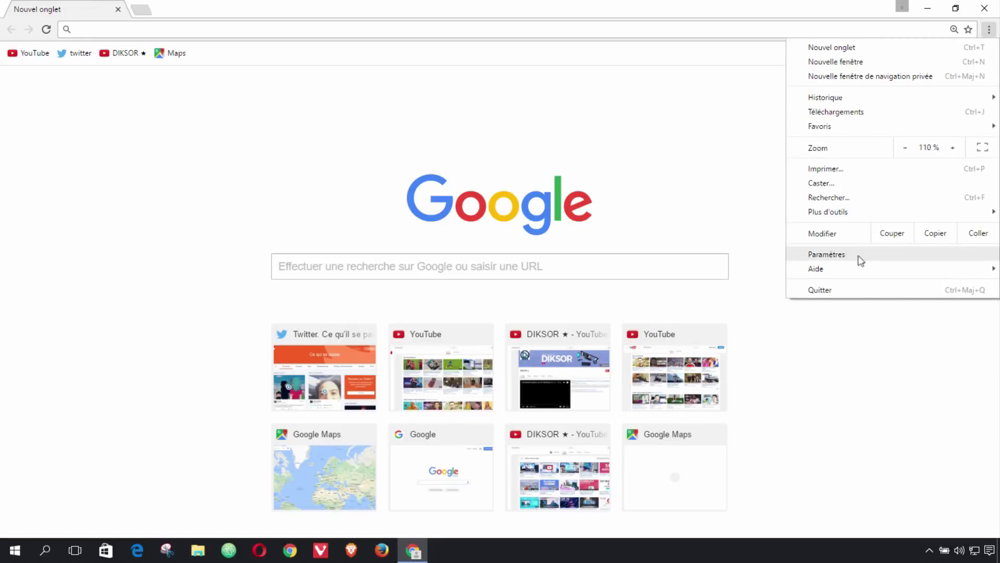
left_click(861, 255)
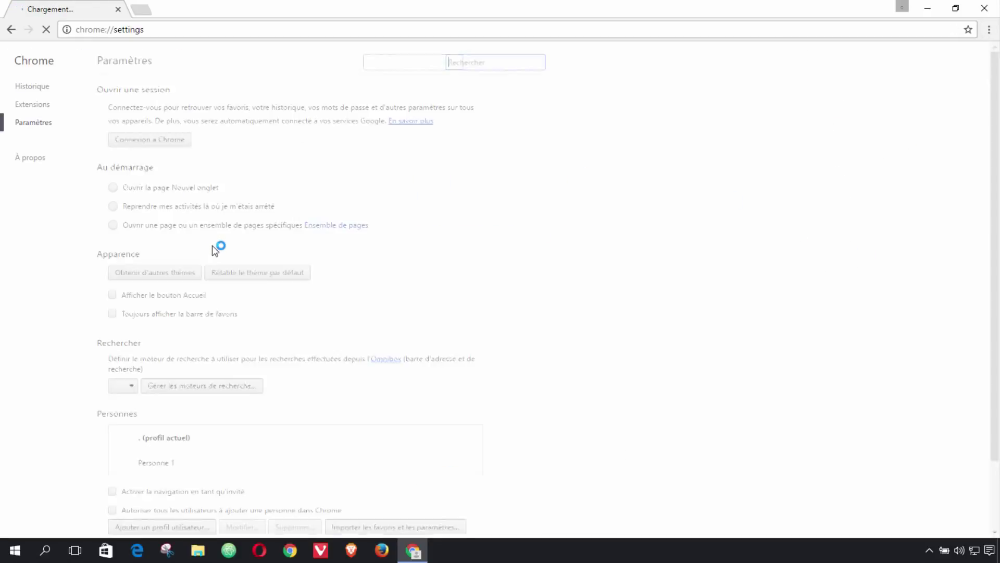
scroll(219, 312, "down", 3)
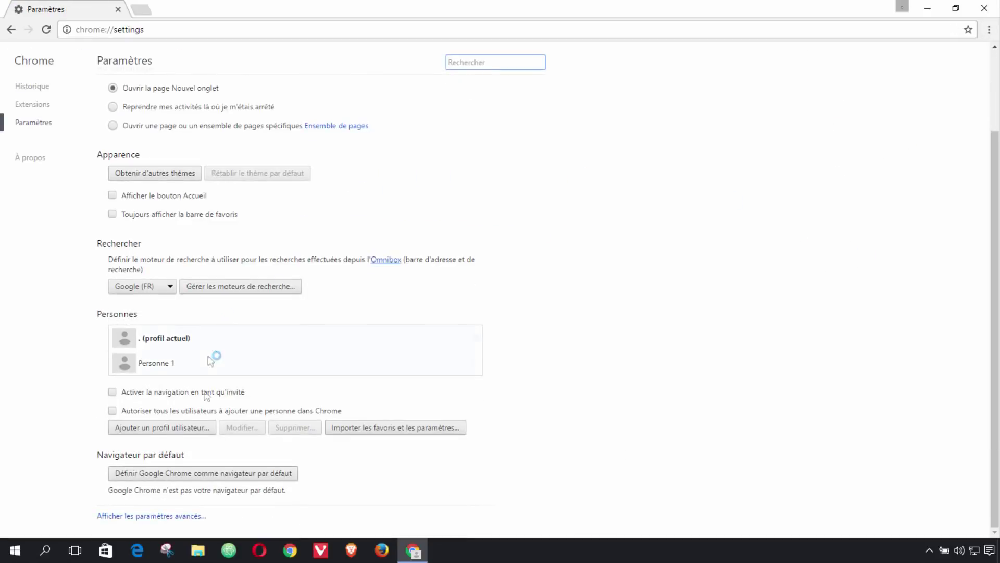
left_click(187, 517)
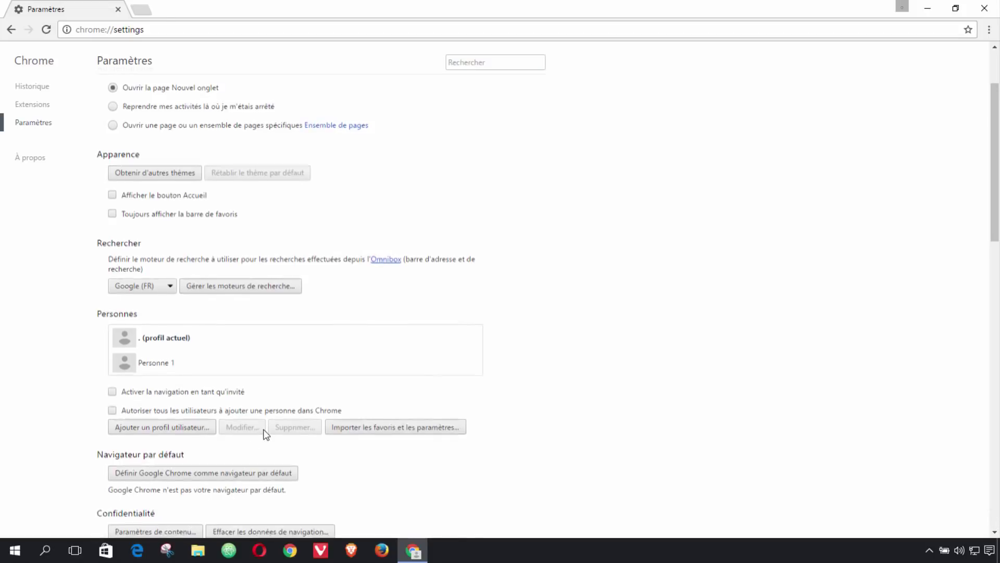
scroll(265, 430, "down", 5)
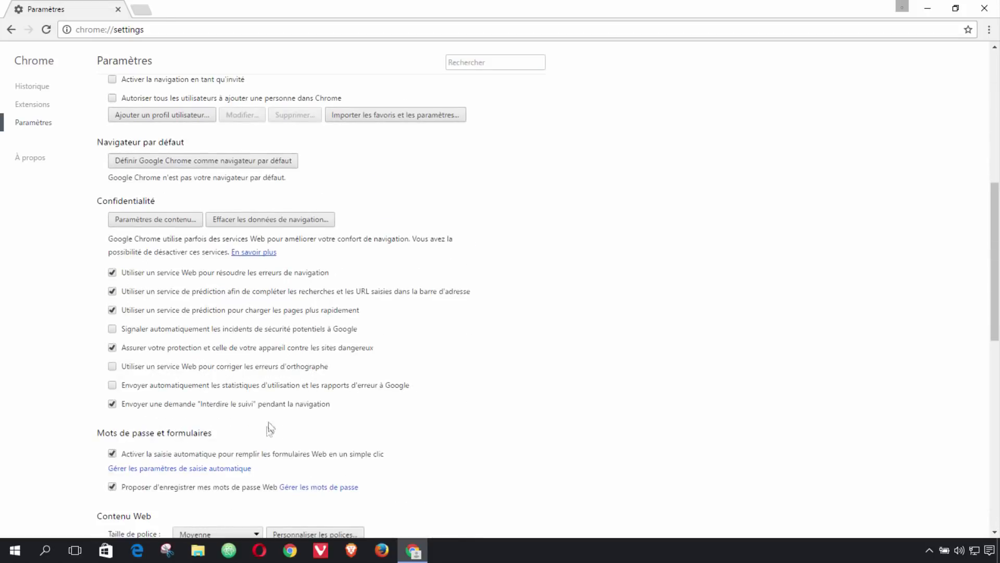
left_click(261, 220)
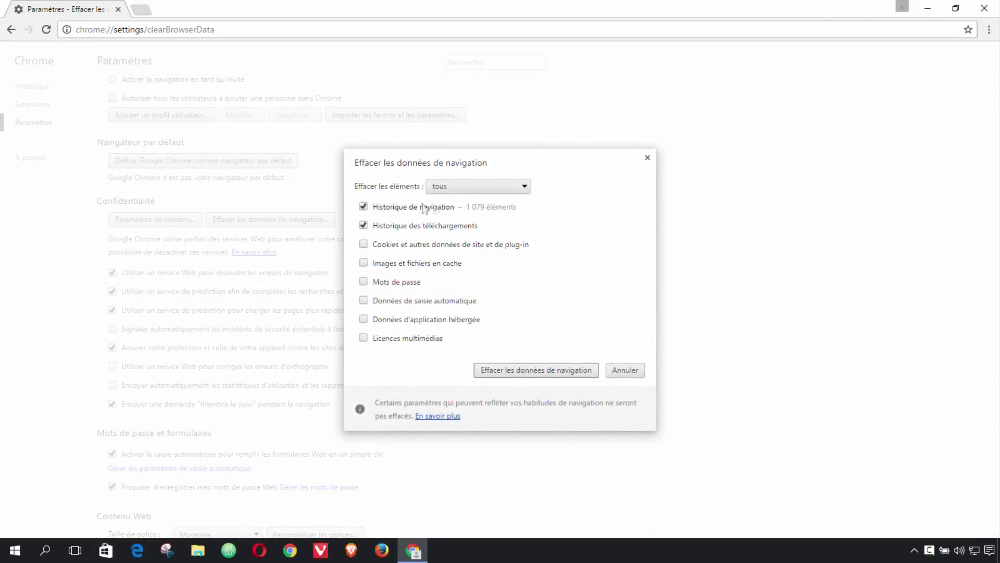
left_click(363, 244)
left_click(364, 263)
left_click(363, 301)
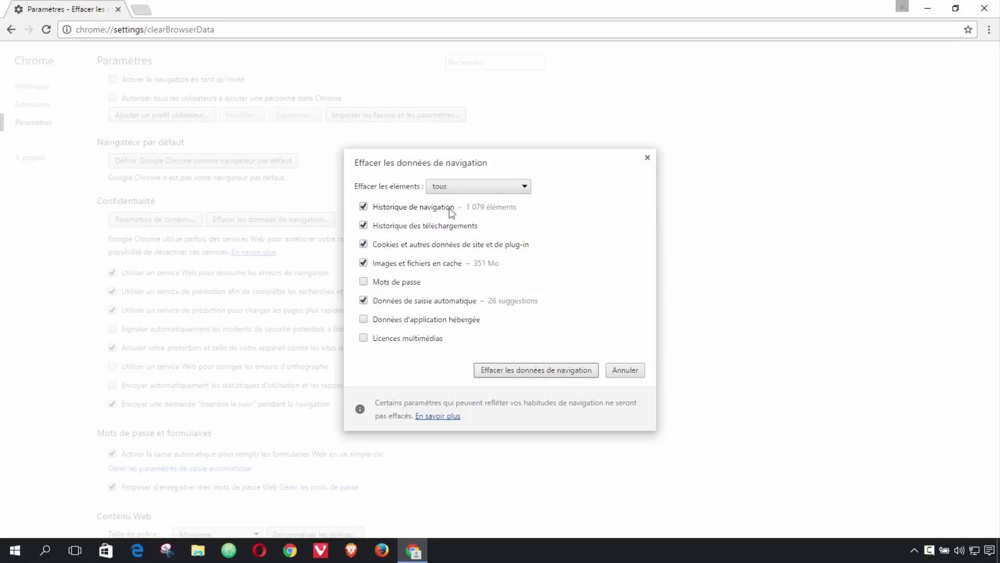
left_click(364, 301)
left_click(364, 263)
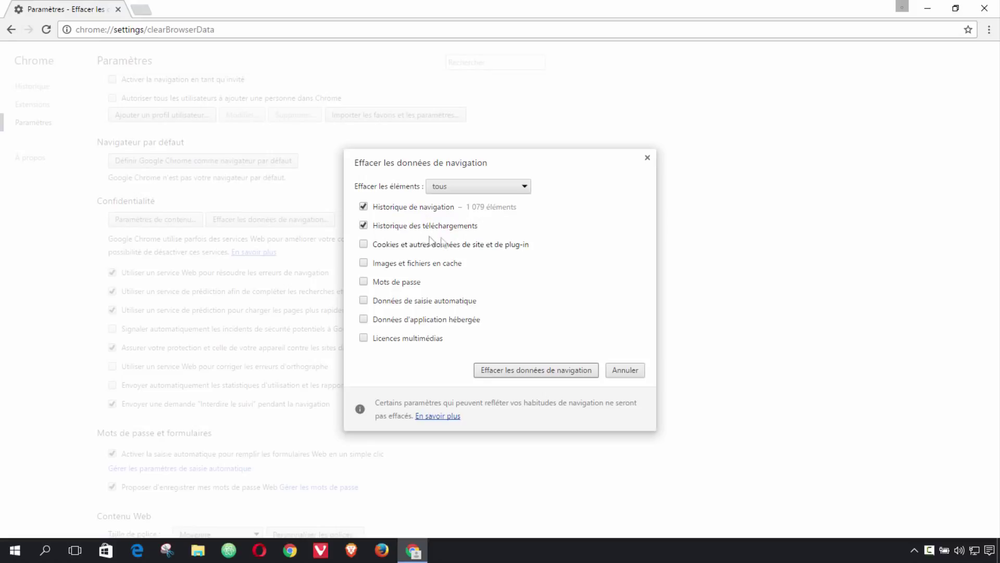
- Clear the browsing history and download history with the time range set to "tous", and minimize the browser window
left_click(453, 189)
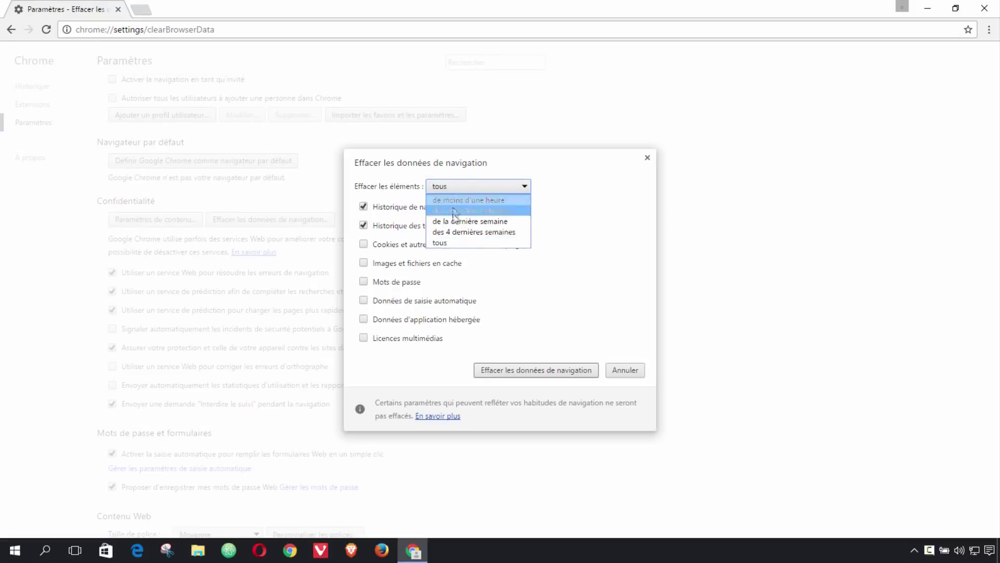
left_click(452, 242)
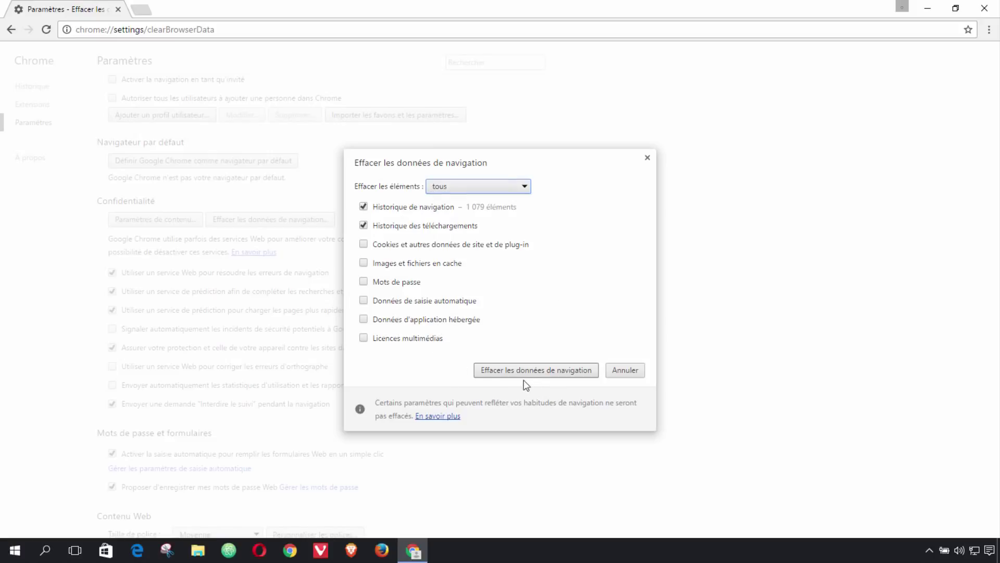
left_click(538, 373)
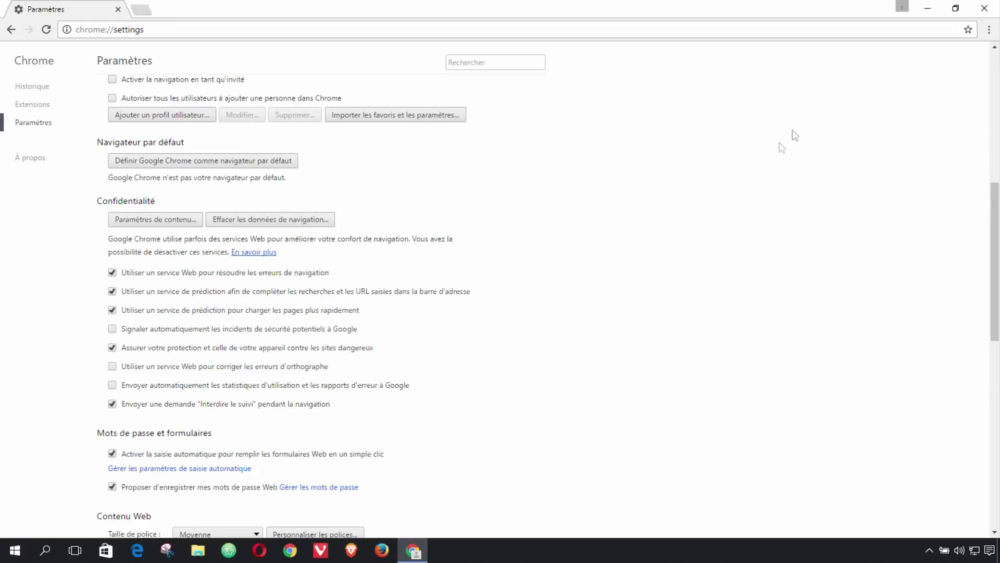
left_click(928, 8)
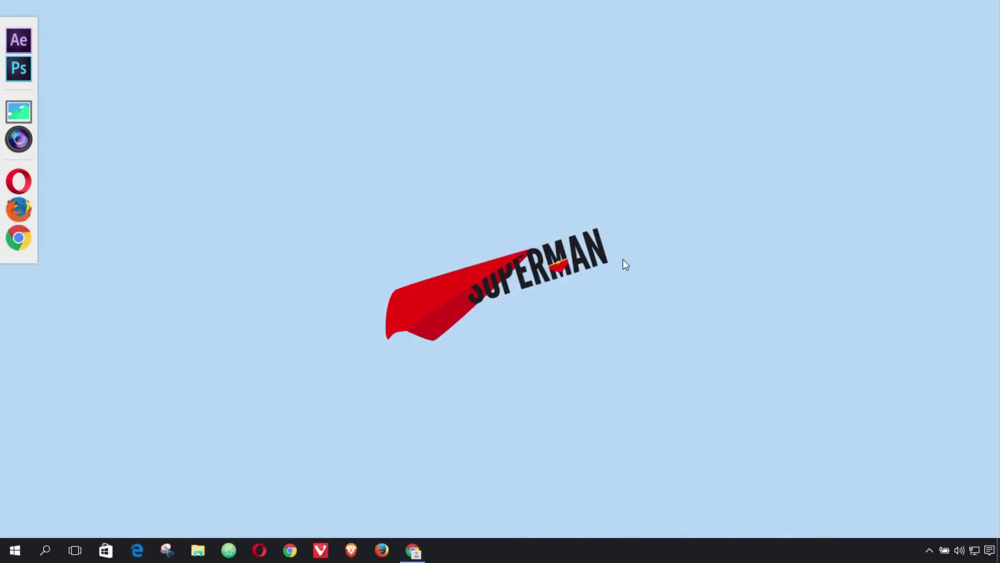